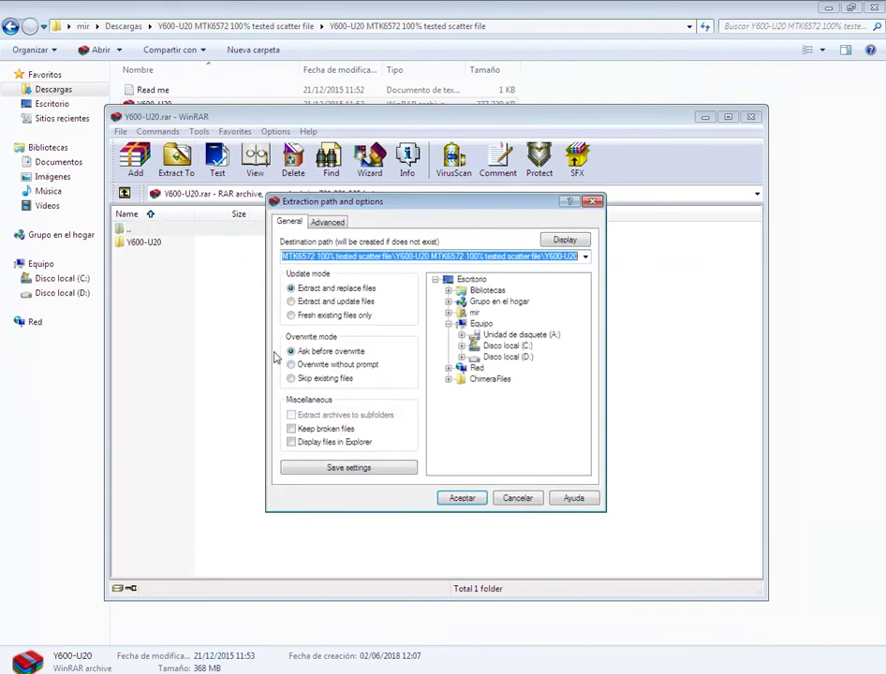
Step: Extract the Y600-U20 archive to the proposed destination folder, supplying the archive password
{"action": "left_click", "coordinate": [458, 499]}
{"action": "key", "text": "ctrl+v"}
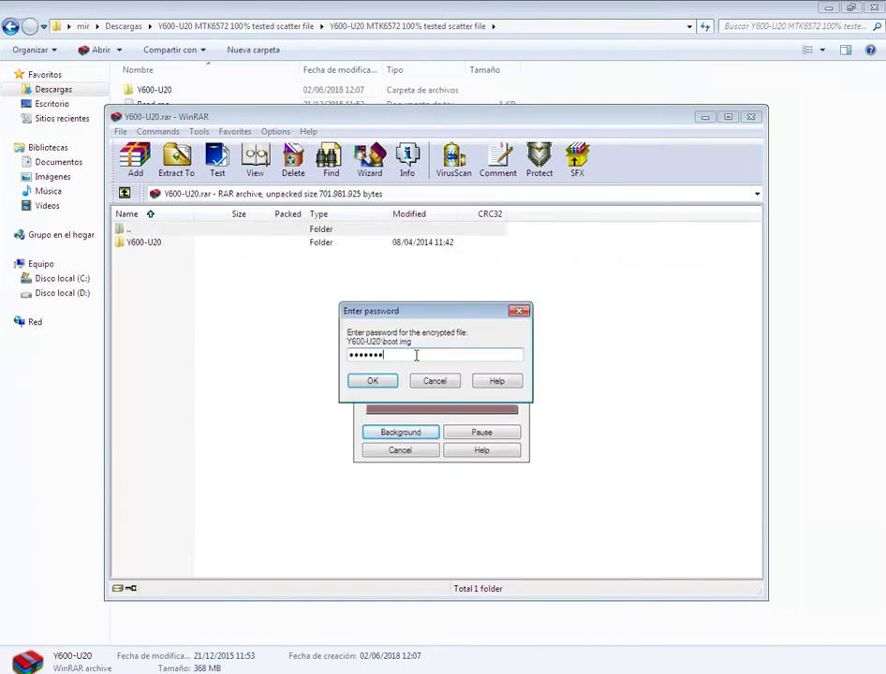
{"action": "left_click", "coordinate": [375, 382]}
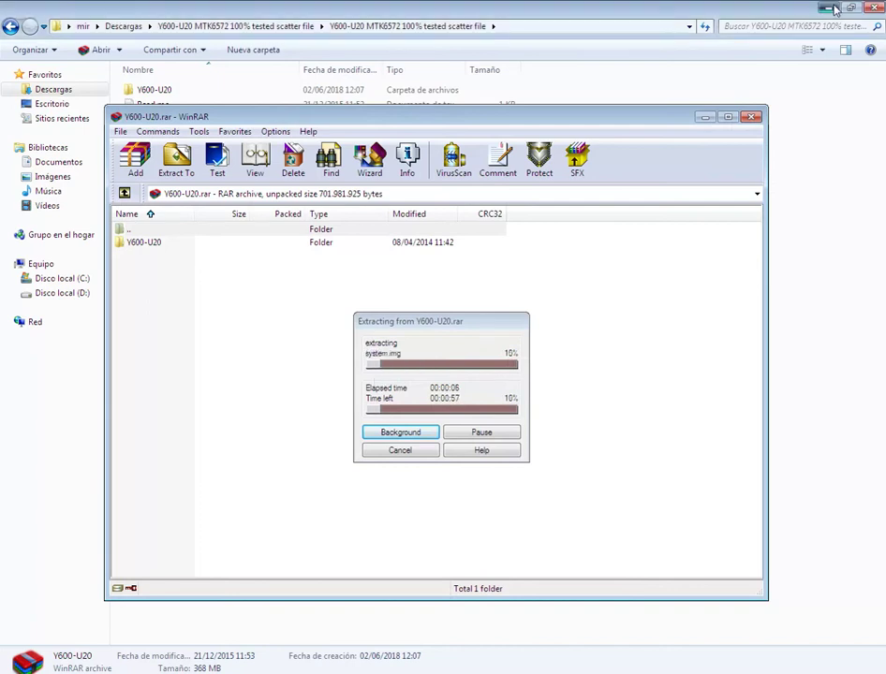
Step: Create a new text document on the desktop and open it in Notepad, placing its window fully in view
{"action": "left_click", "coordinate": [828, 10]}
{"action": "right_click", "coordinate": [579, 13]}
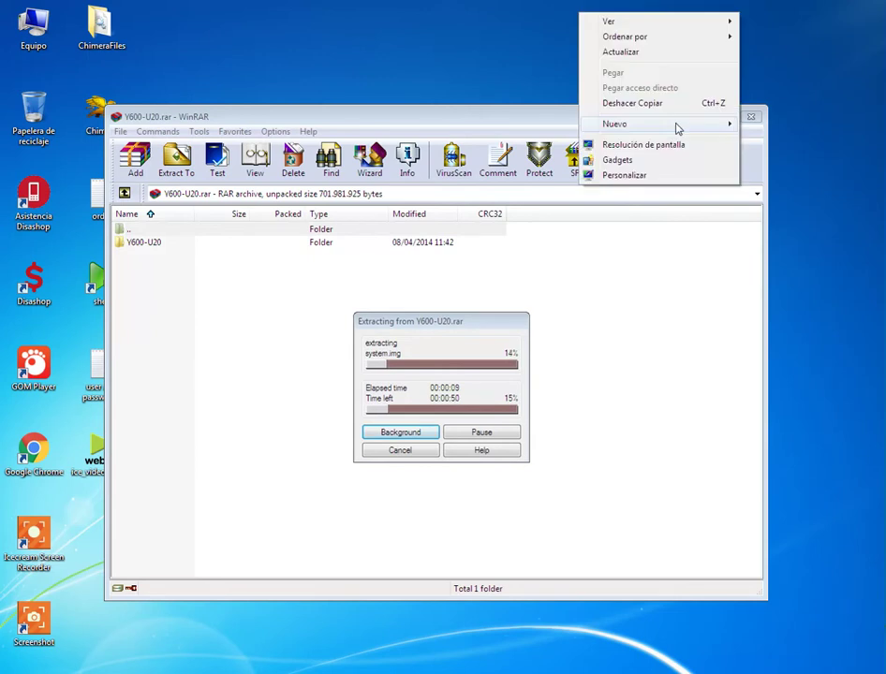
{"action": "mouse_move", "coordinate": [724, 133]}
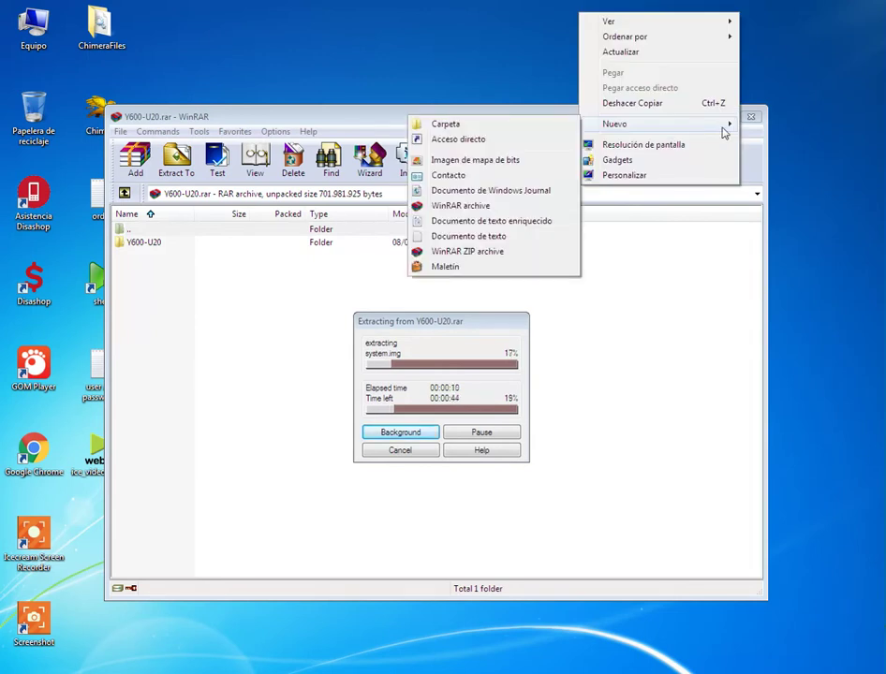
{"action": "left_click", "coordinate": [504, 236]}
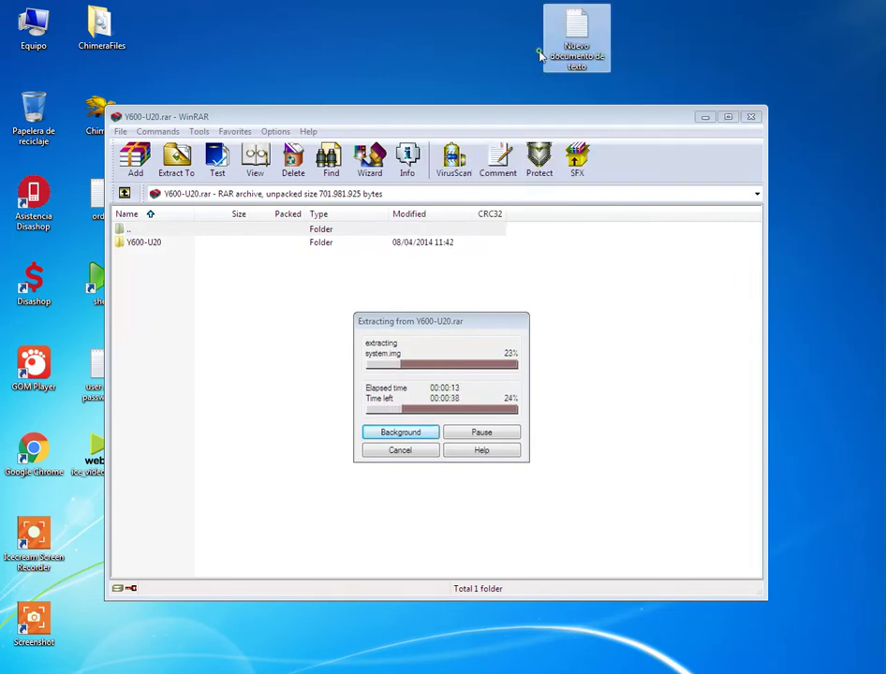
{"action": "double_click", "coordinate": [574, 28]}
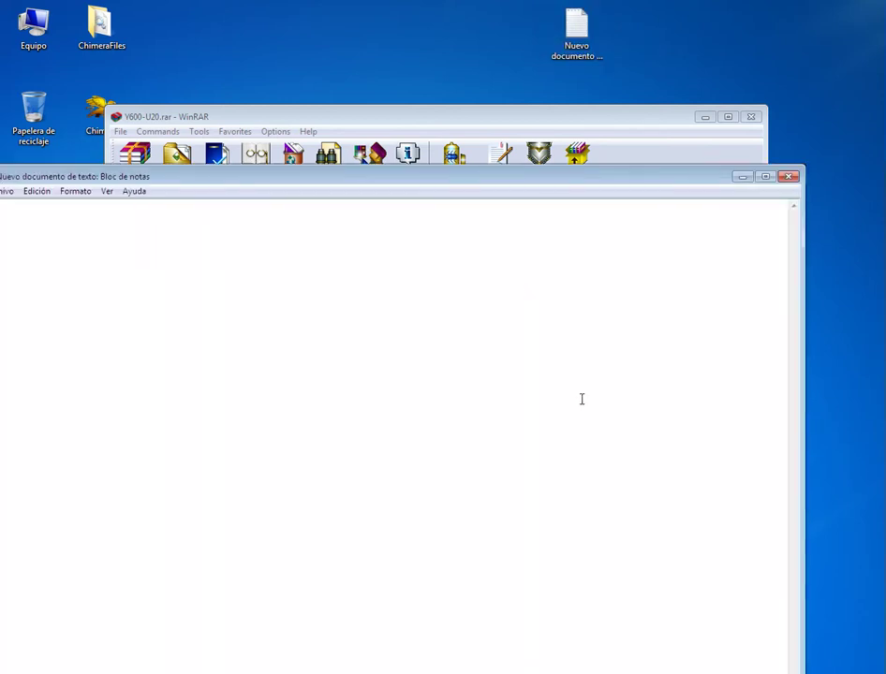
{"action": "left_click_drag", "start_coordinate": [552, 175], "coordinate": [657, 154]}
Step: Write the note lines "huawei y600-u20 hang on logo" and, after a blank line, "lets start flashing"
{"action": "type", "text": "huawei 7y"}
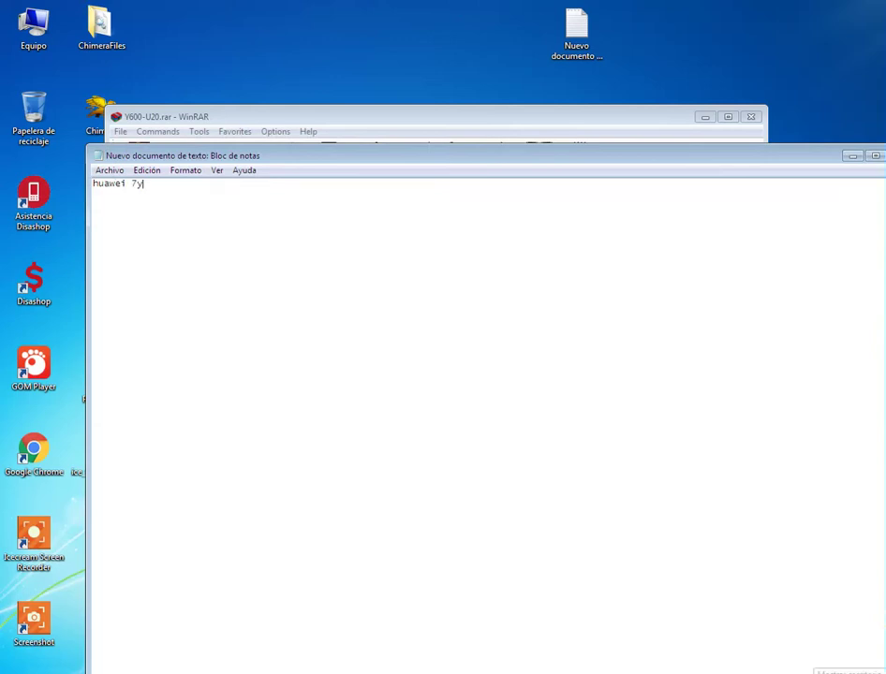
{"action": "key", "text": "BackSpace"}
{"action": "key", "text": "BackSpace"}
{"action": "type", "text": "y600-u20"}
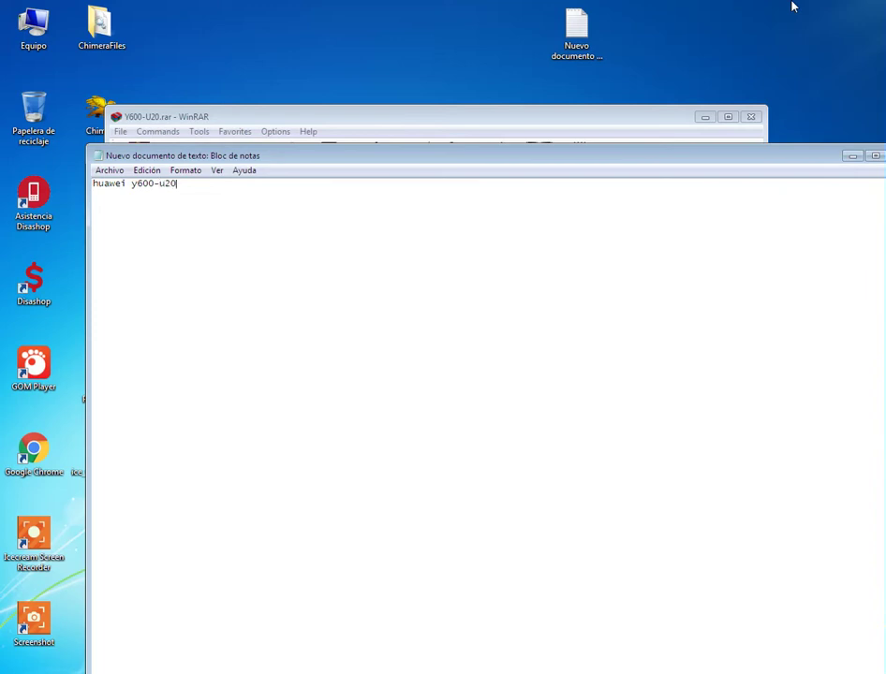
{"action": "type", "text": " hang "}
{"action": "type", "text": "on logo "}
{"action": "type", "text": "lets st"}
{"action": "type", "text": "art flashing"}
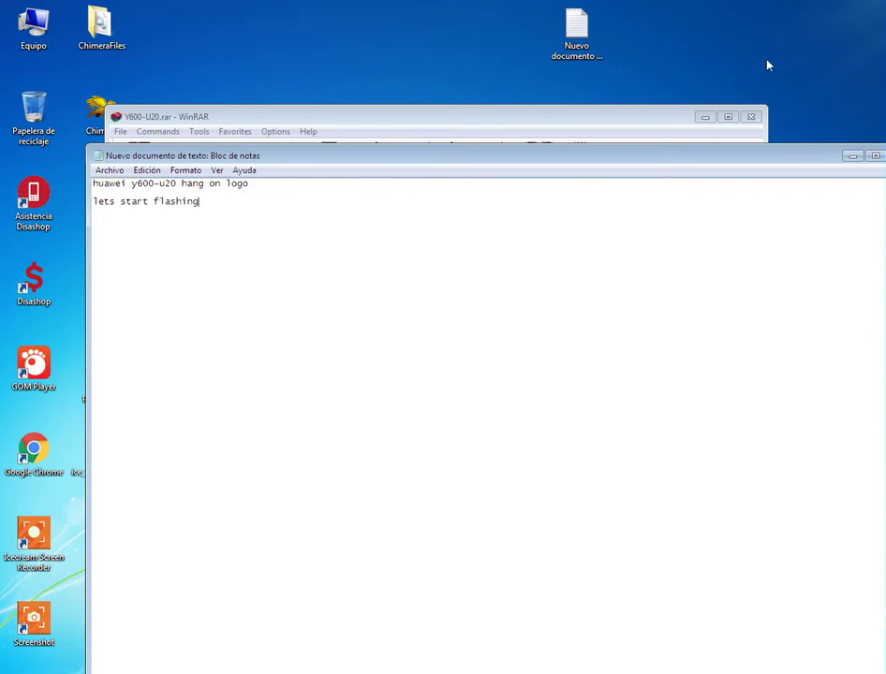
{"action": "key", "text": "Return"}
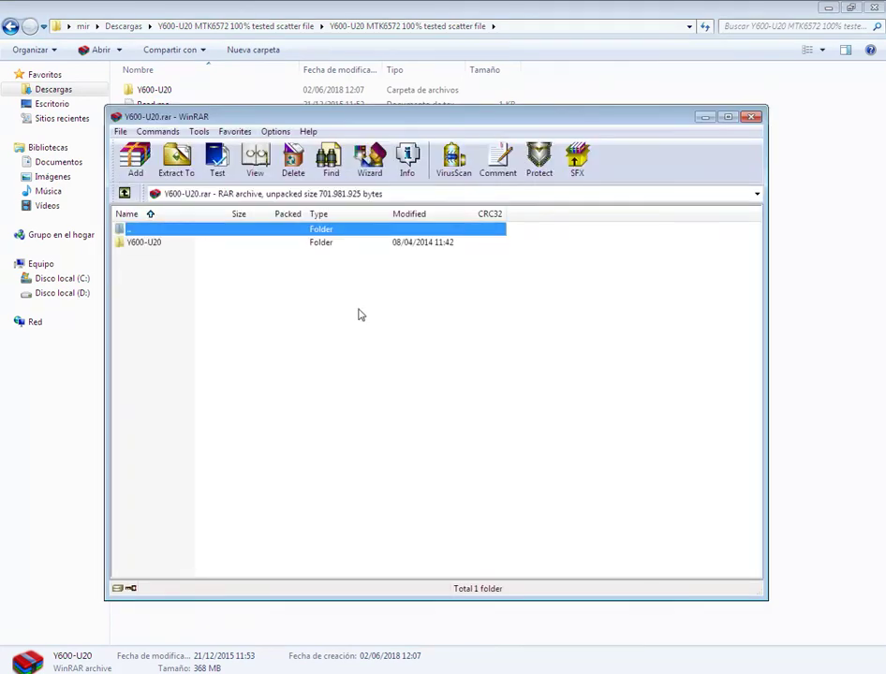
Step: Close the archive window and open the inner Y600-U20 folder holding the extracted firmware files
{"action": "left_click", "coordinate": [750, 117]}
{"action": "double_click", "coordinate": [168, 89]}
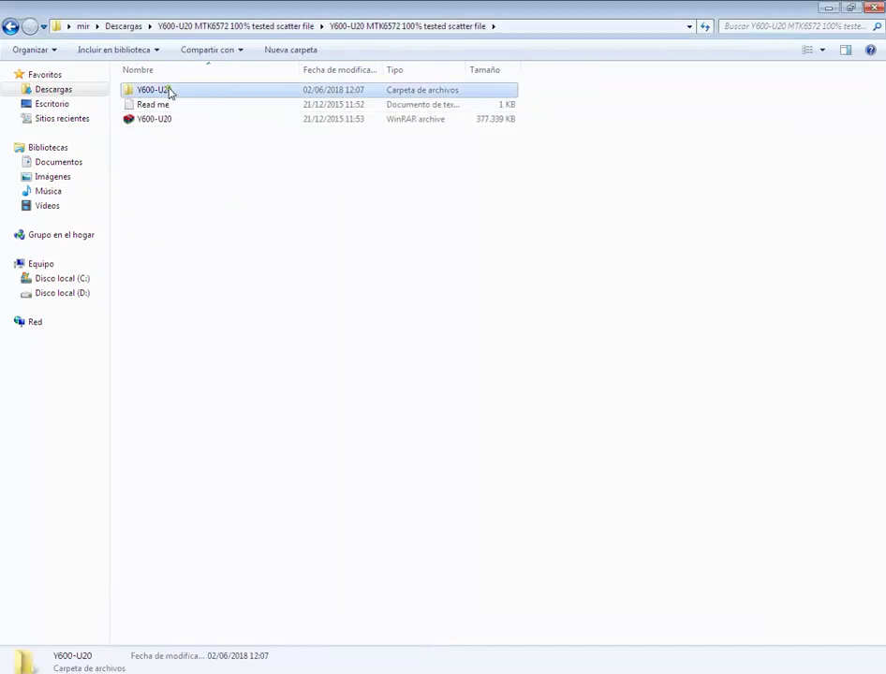
{"action": "double_click", "coordinate": [194, 92]}
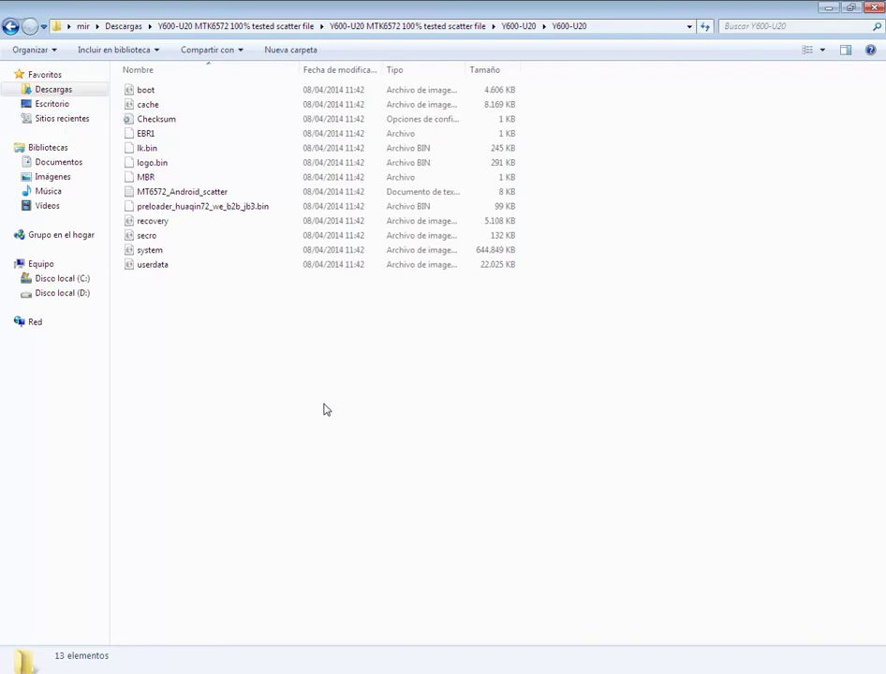
Step: Launch flash_tool from the inner SP_Flash_Tool_v5.1744_Win folder in Descargas
{"action": "key", "text": "super+d"}
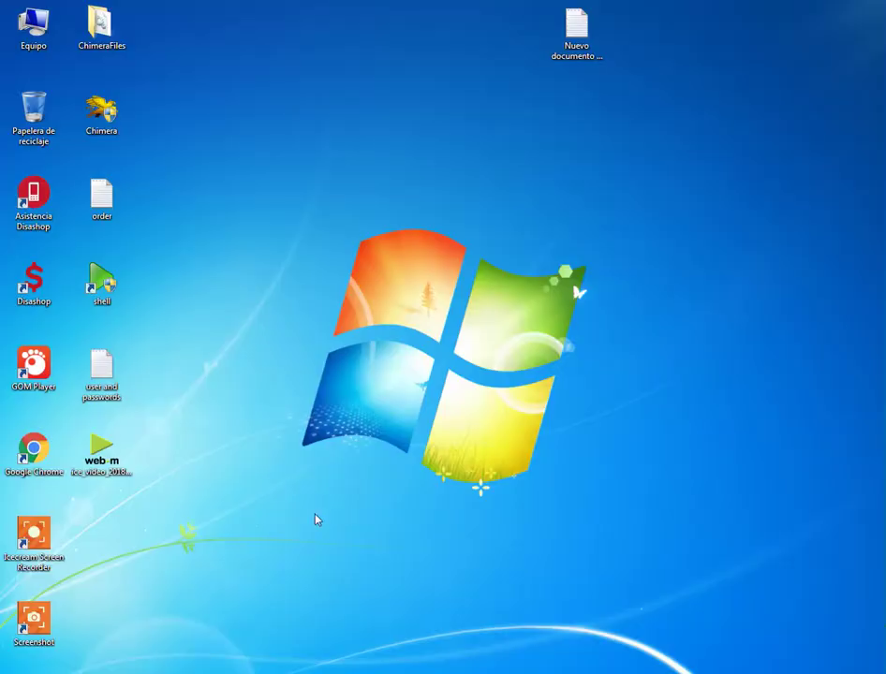
{"action": "double_click", "coordinate": [35, 38]}
{"action": "left_click", "coordinate": [59, 89]}
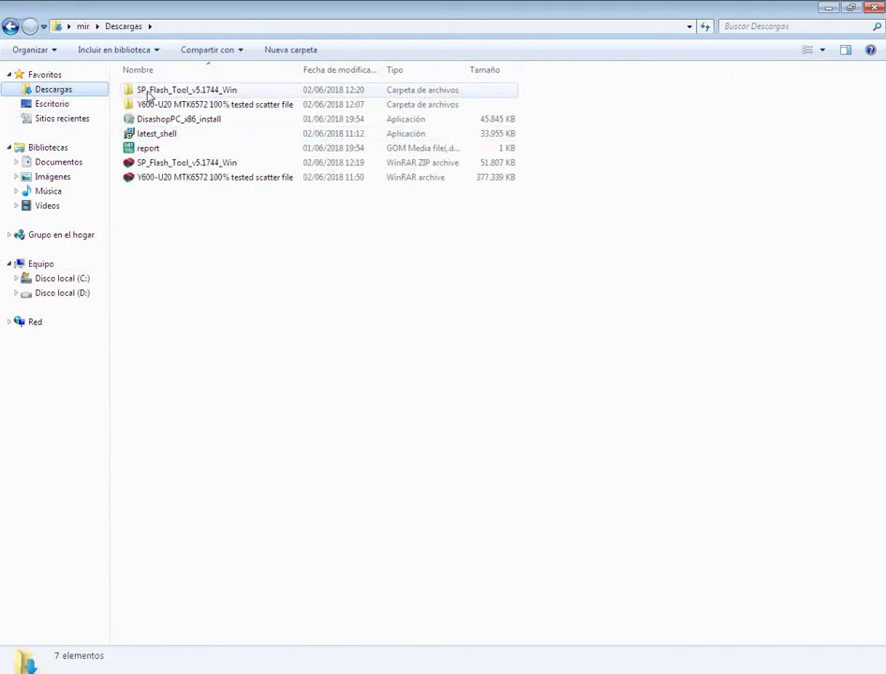
{"action": "left_click", "coordinate": [148, 95]}
{"action": "double_click", "coordinate": [148, 94]}
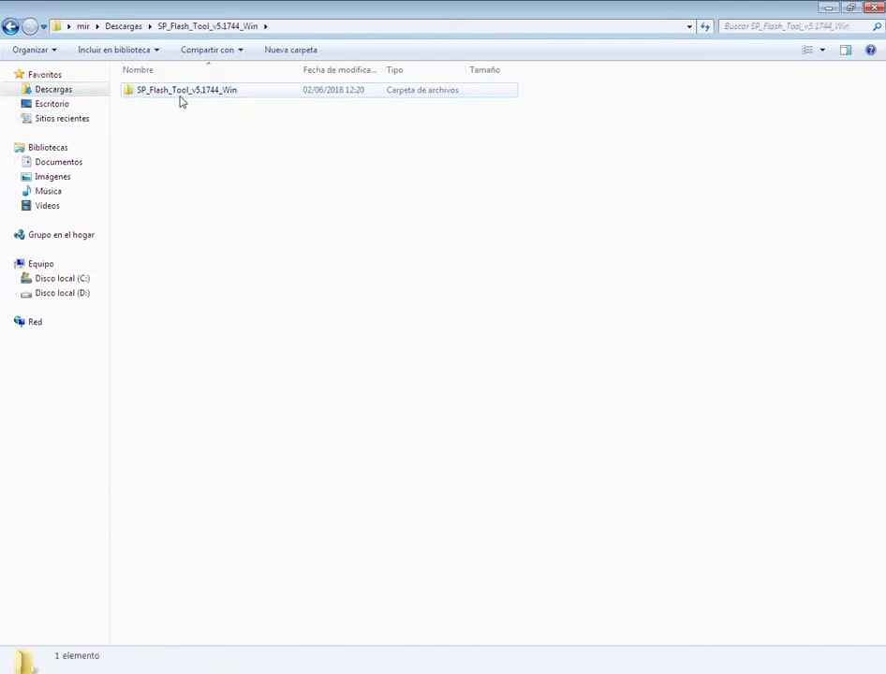
{"action": "left_click", "coordinate": [183, 97]}
{"action": "double_click", "coordinate": [183, 98]}
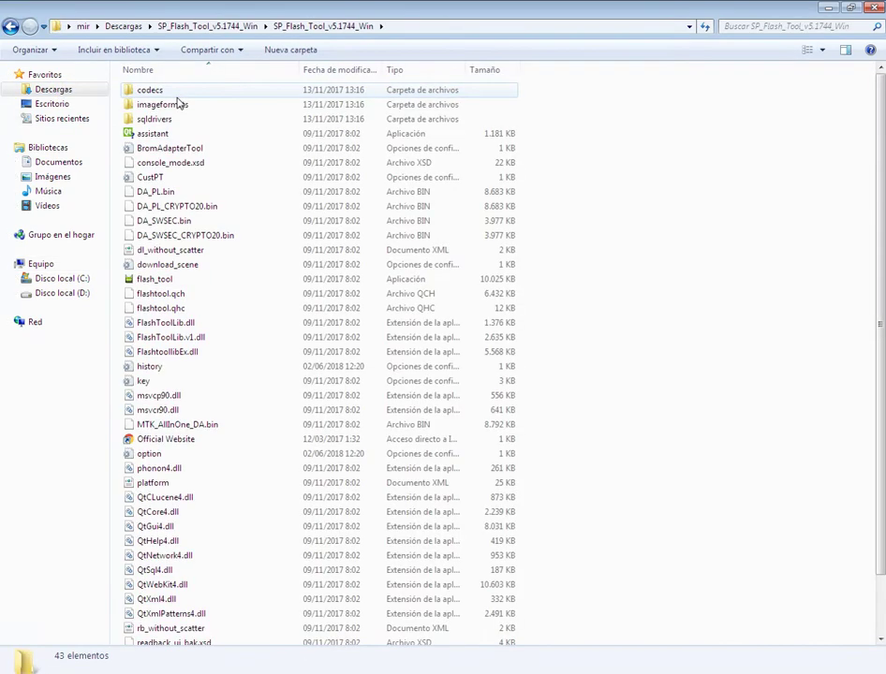
{"action": "double_click", "coordinate": [192, 281]}
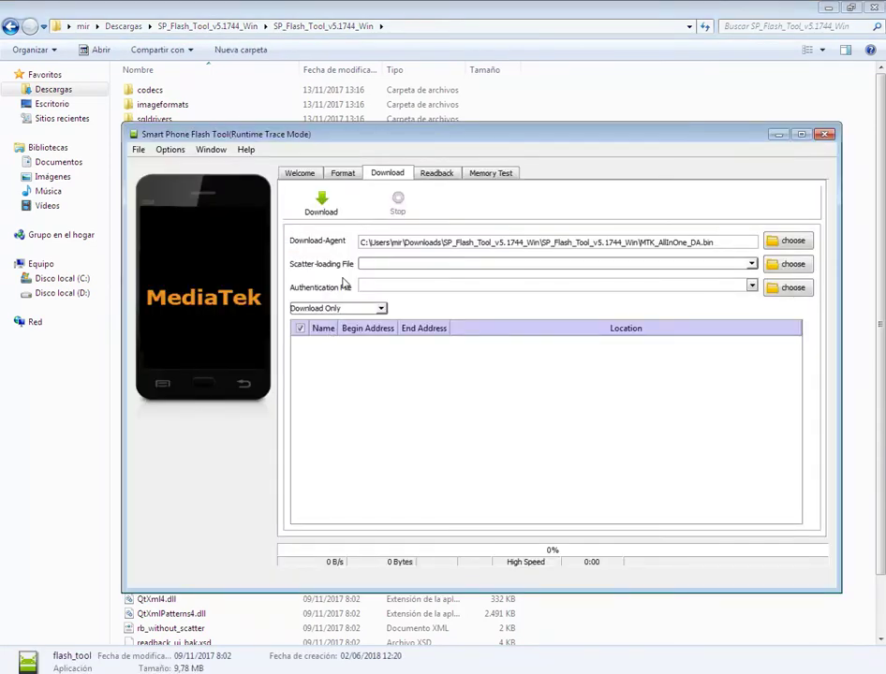
Step: Load the MT6572_Android_scatter file from the extracted Y600-U20 firmware folder as the scatter-loading file
{"action": "left_click", "coordinate": [782, 267]}
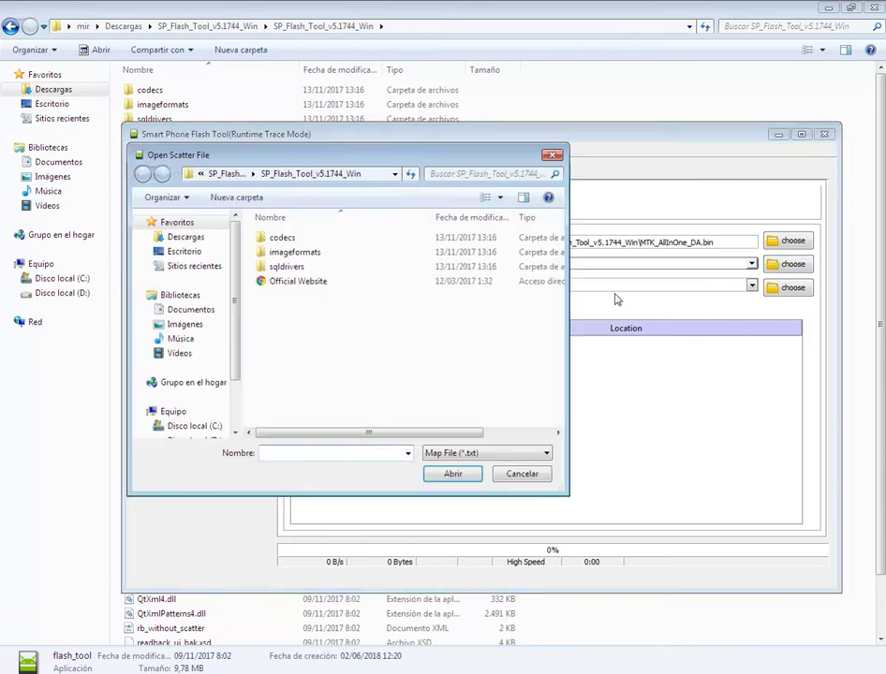
{"action": "left_click", "coordinate": [210, 240]}
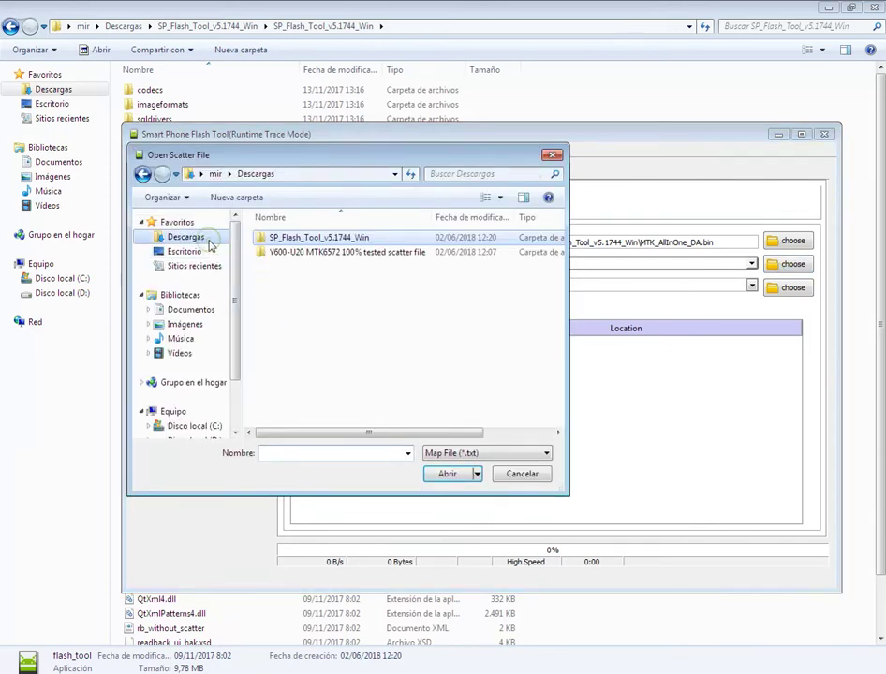
{"action": "left_click", "coordinate": [321, 255]}
{"action": "double_click", "coordinate": [325, 254]}
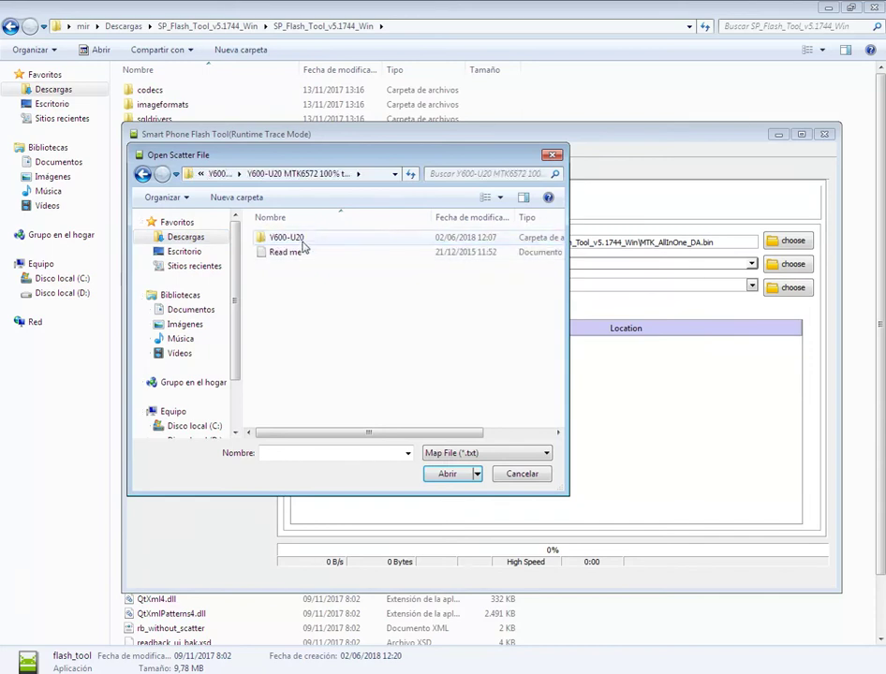
{"action": "double_click", "coordinate": [313, 241]}
{"action": "double_click", "coordinate": [303, 239]}
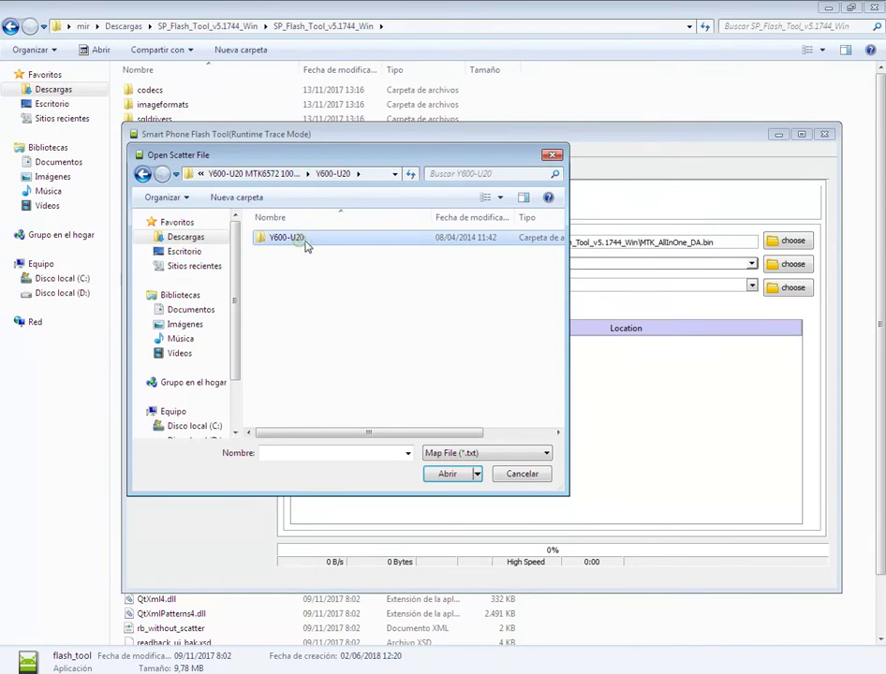
{"action": "left_click", "coordinate": [309, 240]}
{"action": "double_click", "coordinate": [310, 240]}
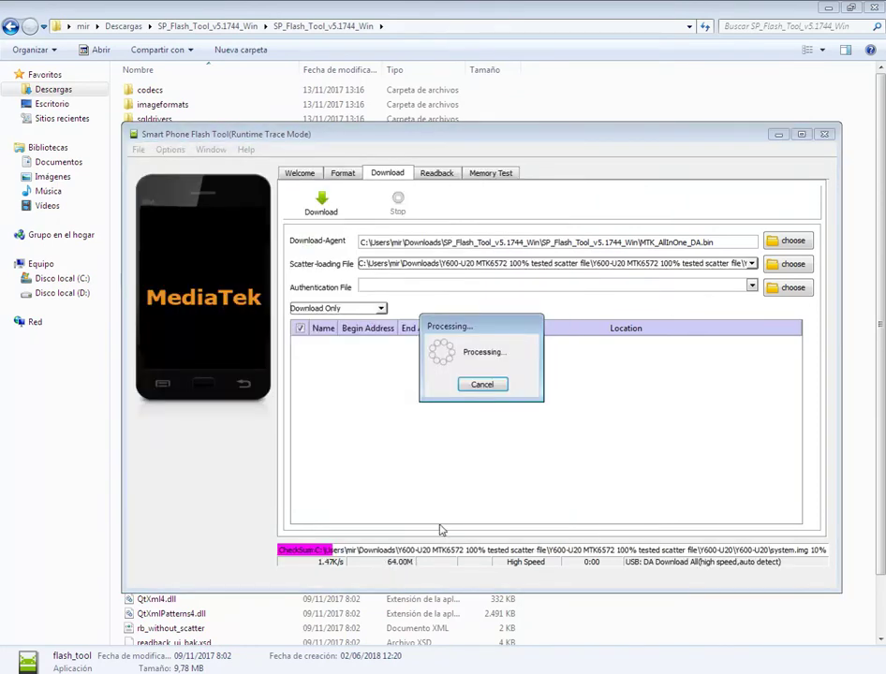
Step: Switch to the Notepad note and add the line "power off mobile and connect"
{"action": "key", "text": "alt+Tab"}
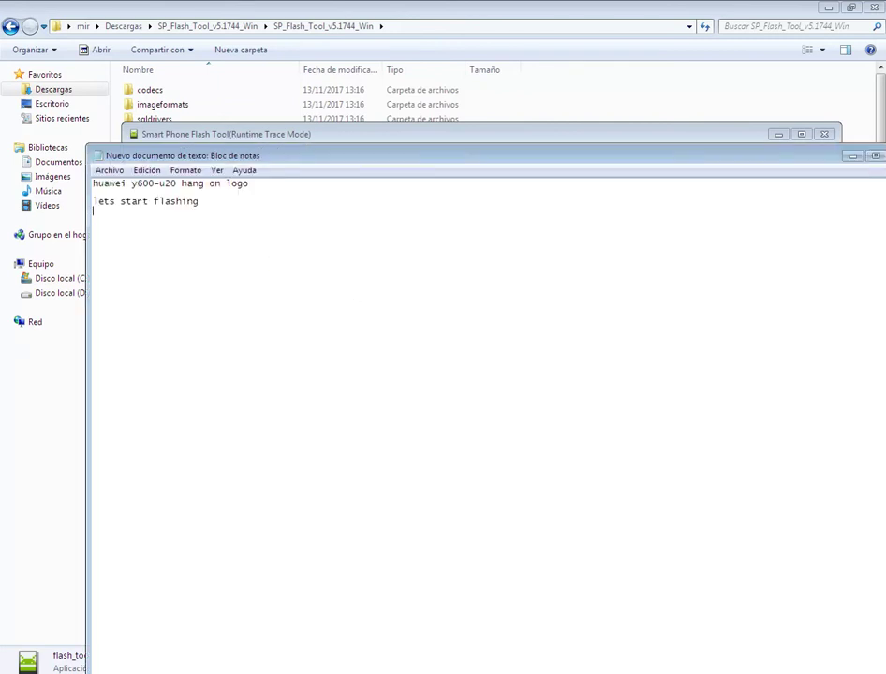
{"action": "key", "text": "Return"}
{"action": "type", "text": "power off mobile and connect"}
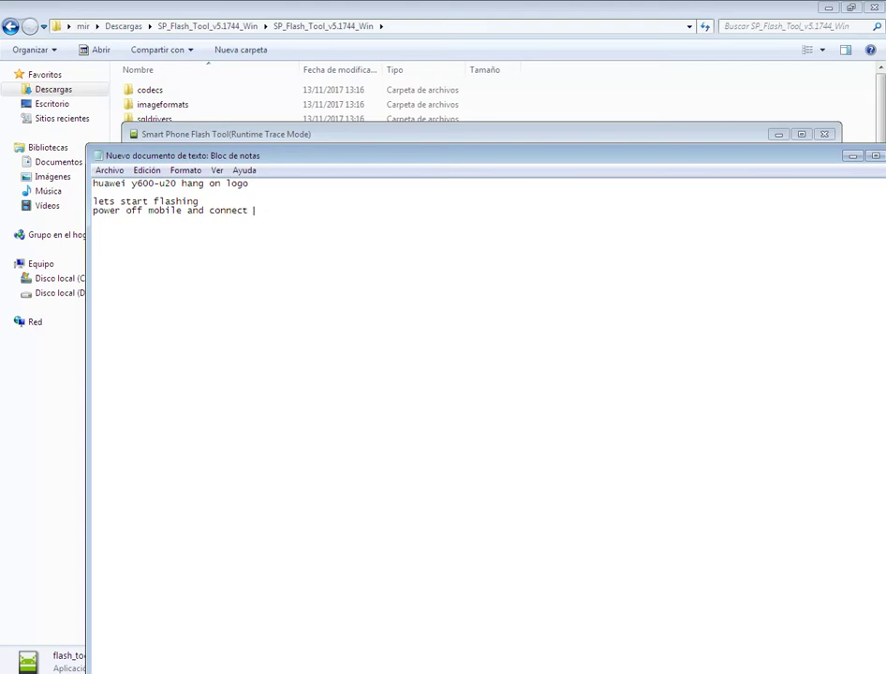
Step: Return to Smart Phone Flash Tool and start flashing all listed partitions in Download Only mode
{"action": "left_click", "coordinate": [270, 138]}
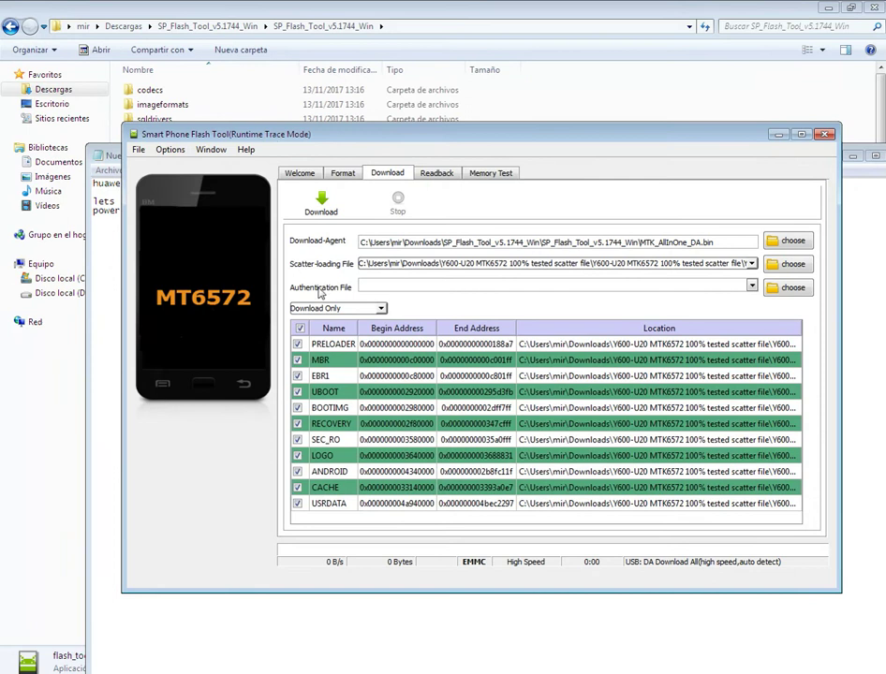
{"action": "left_click", "coordinate": [327, 206]}
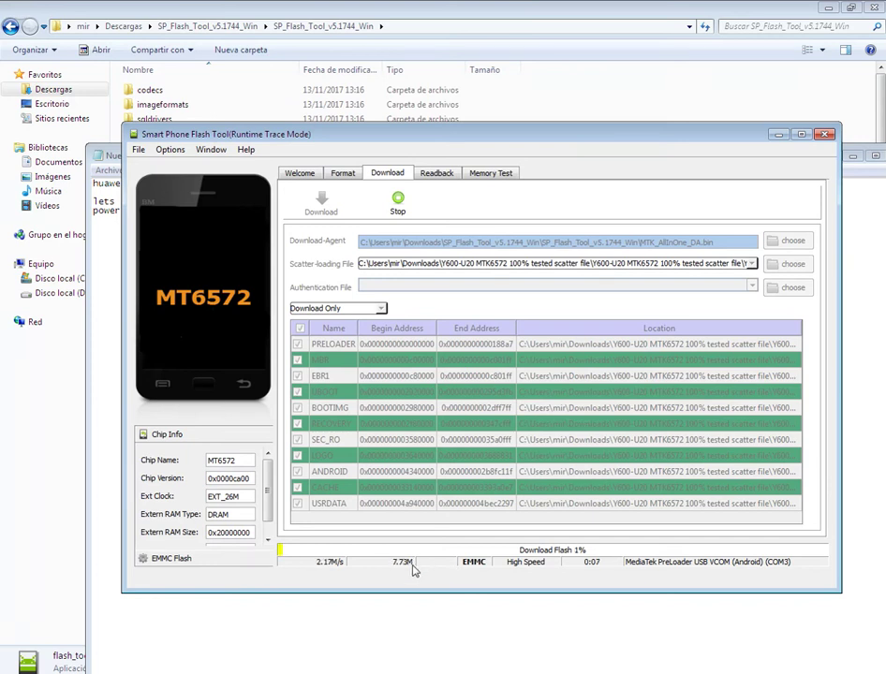
Step: In the Notepad note, add "flashing started" and, after a blank line, "if u like my video please subscribe and like my chanel"
{"action": "key", "text": "alt+Tab"}
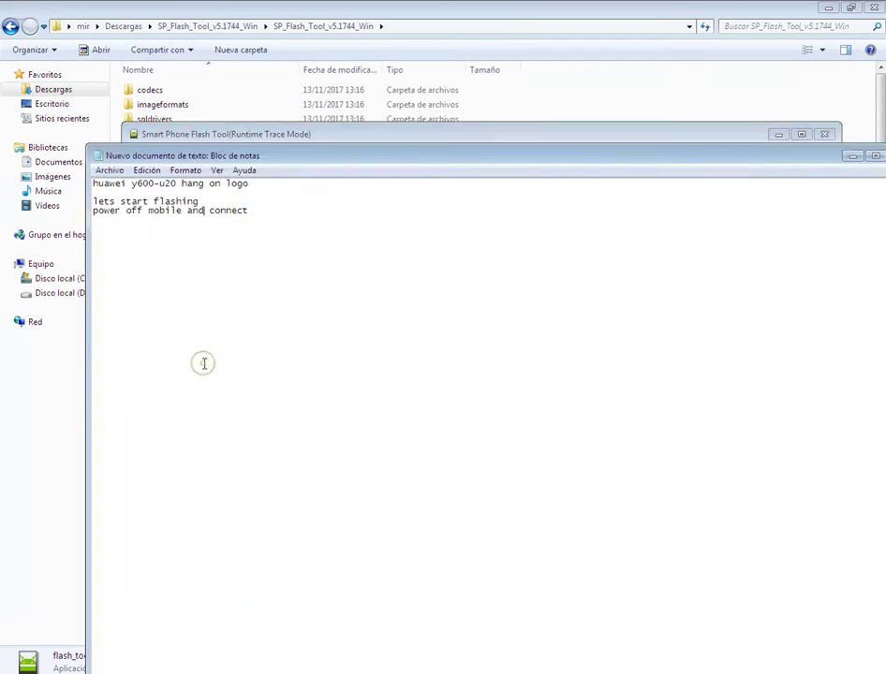
{"action": "left_click", "coordinate": [277, 227]}
{"action": "key", "text": "Return"}
{"action": "type", "text": "flashing started if "}
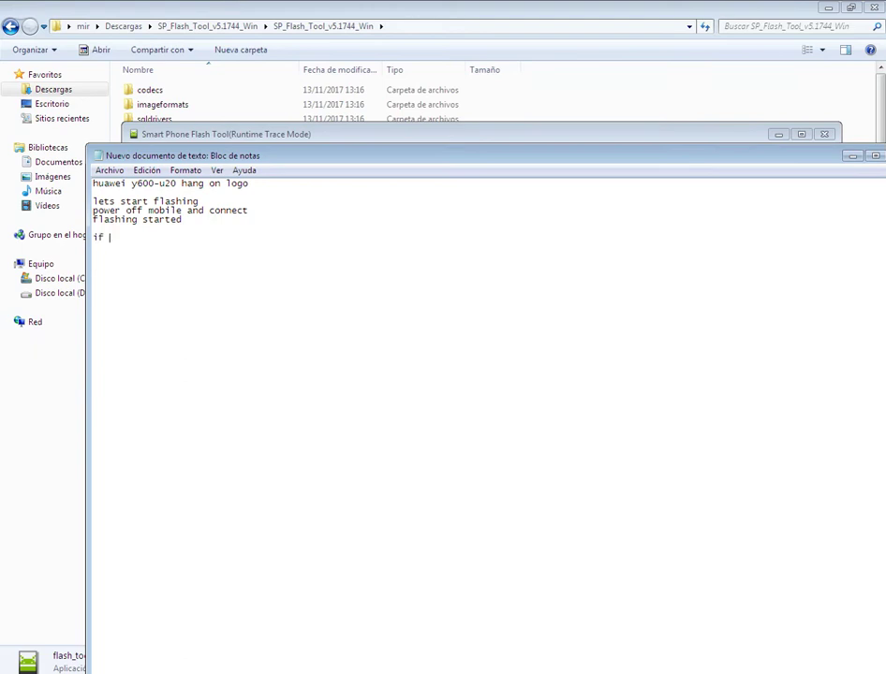
{"action": "type", "text": "u like my video please "}
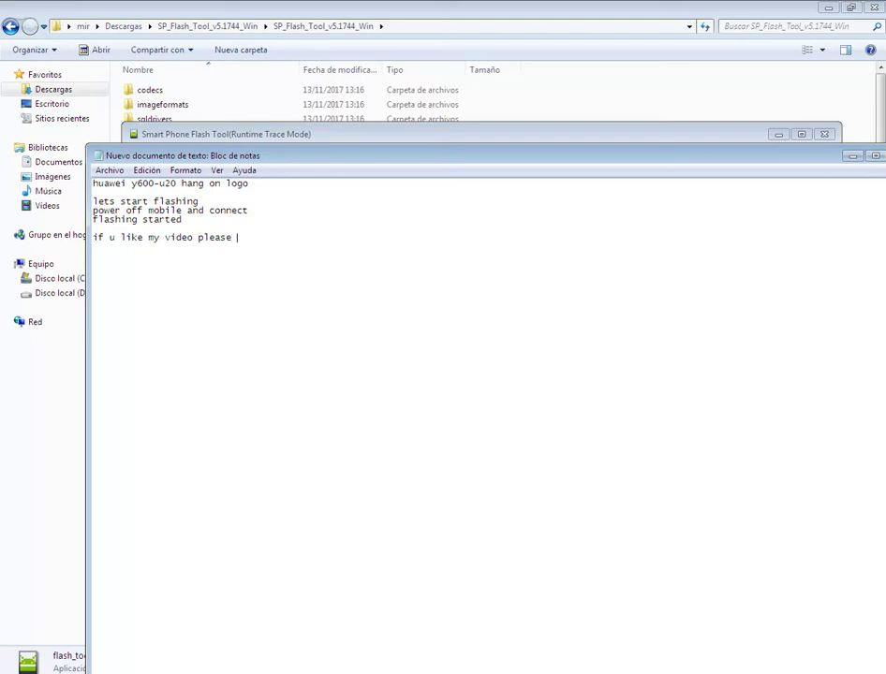
{"action": "type", "text": "subscribe and like my chanel"}
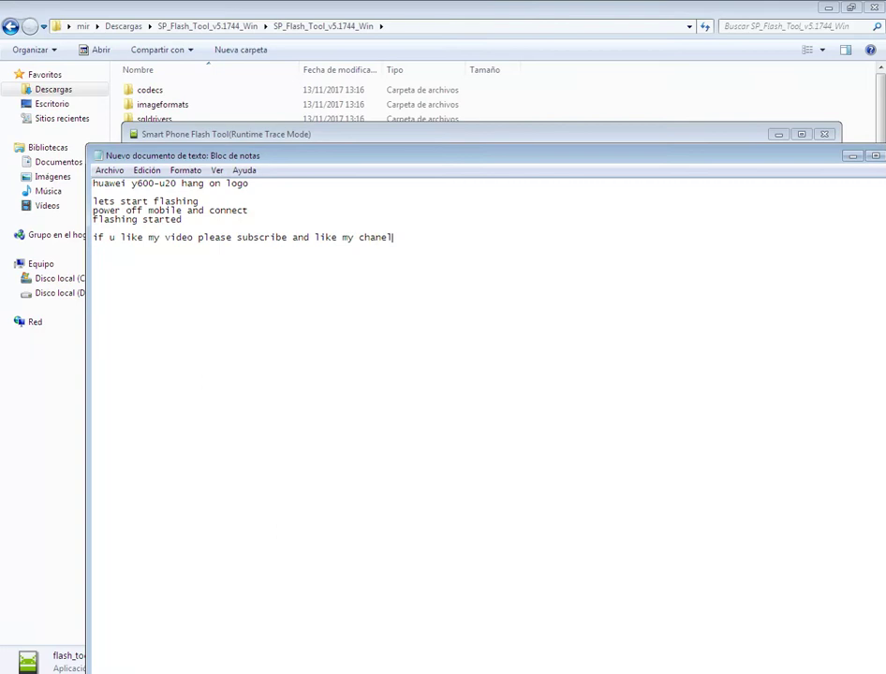
Step: Add the separate note lines "firmware link and password in descriptiuon" and "thanks for watching"
{"action": "key", "text": "Return"}
{"action": "key", "text": "Return"}
{"action": "type", "text": "firmware link and password "}
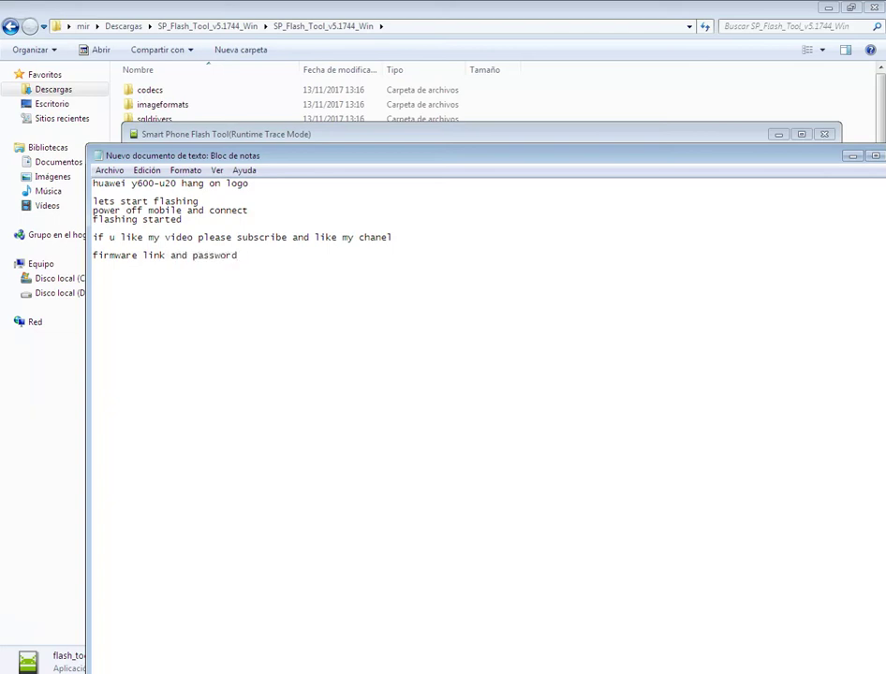
{"action": "type", "text": "in descriptiuon"}
{"action": "key", "text": "Return"}
{"action": "type", "text": "thanks for watching"}
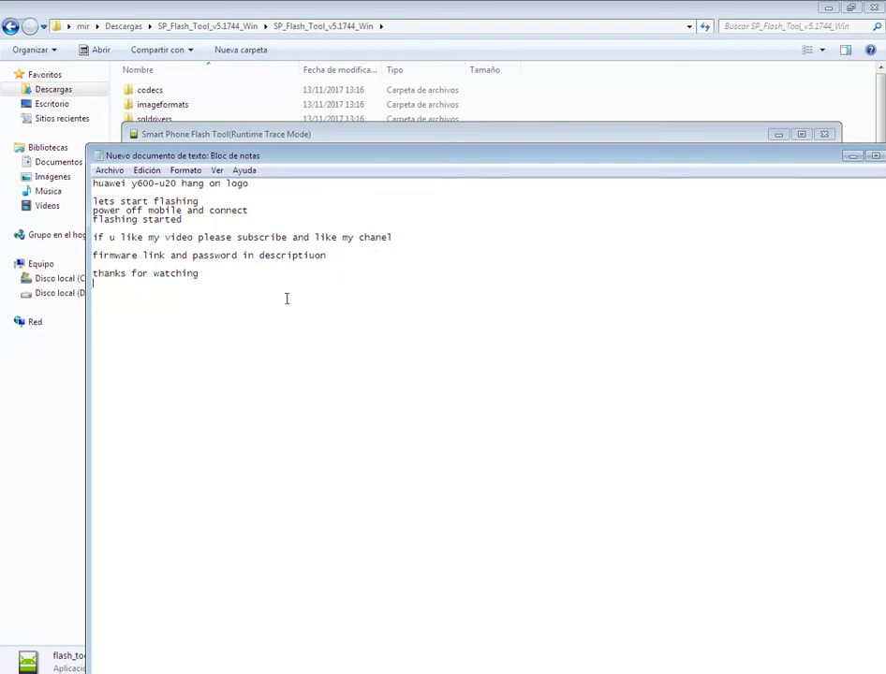
Step: Switch back to Smart Phone Flash Tool to check the flashing result, and view the USB driver installation status
{"action": "left_click", "coordinate": [625, 92]}
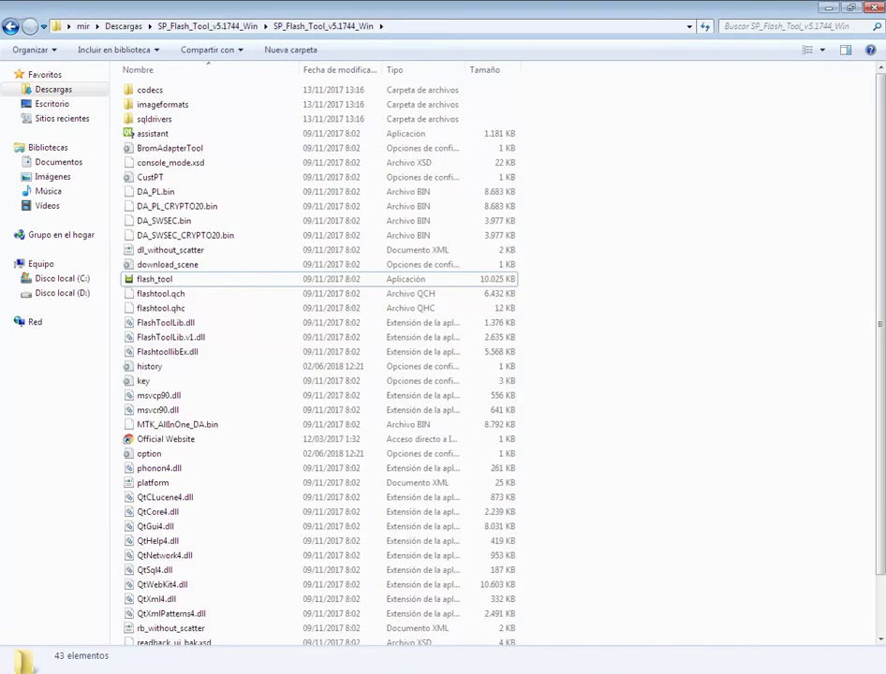
{"action": "key", "text": "alt+Tab"}
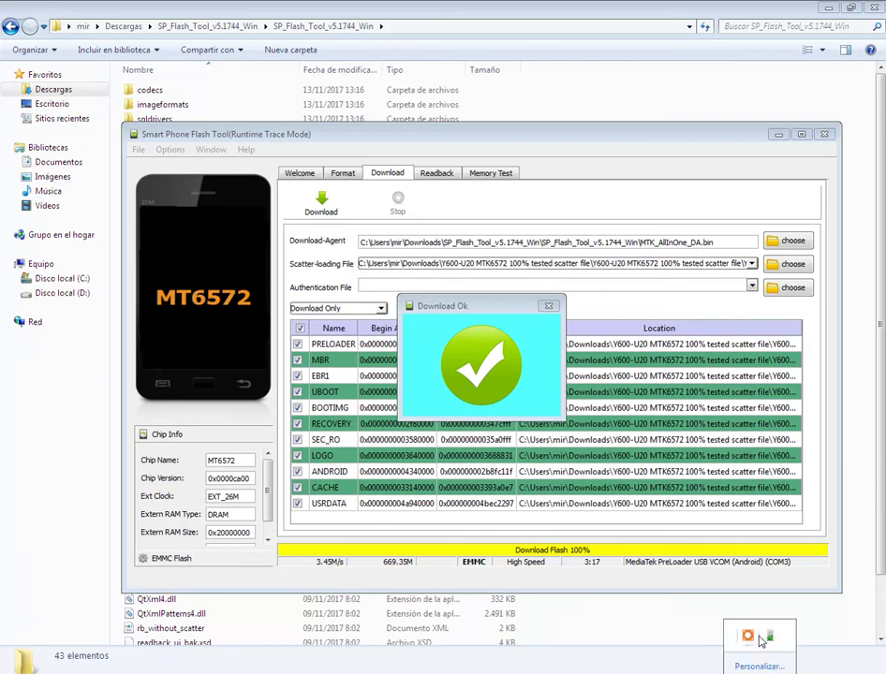
{"action": "left_click", "coordinate": [770, 637]}
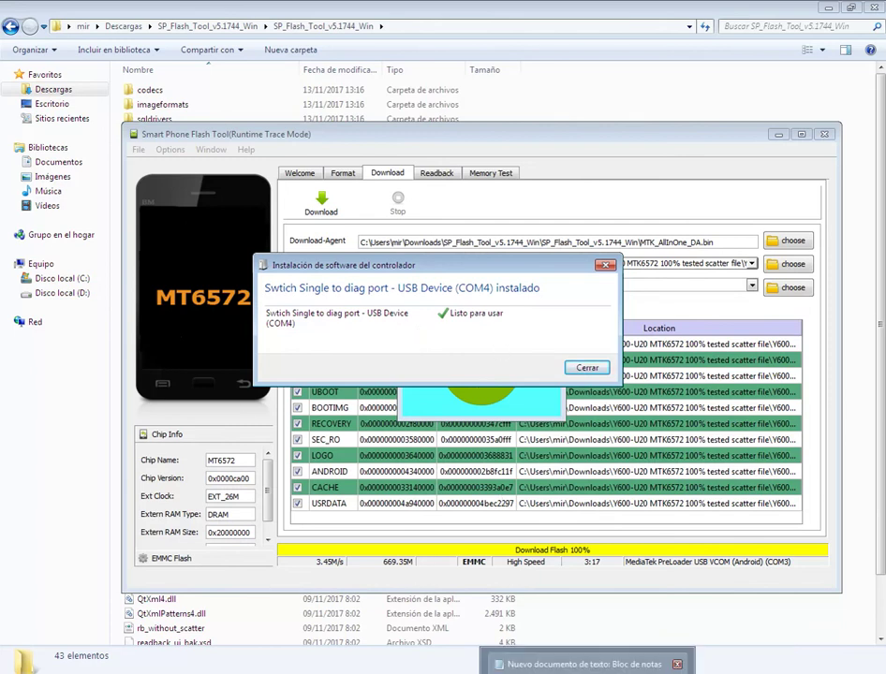
Step: Return to the Notepad note and add the closing line "see u later"
{"action": "left_click", "coordinate": [562, 663]}
{"action": "type", "text": "see "}
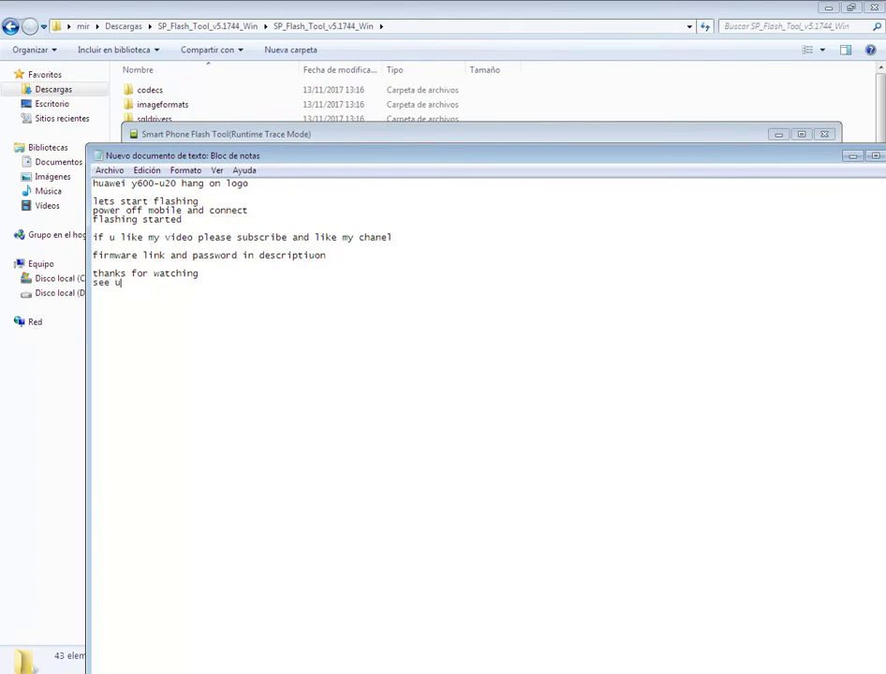
{"action": "type", "text": "u later"}
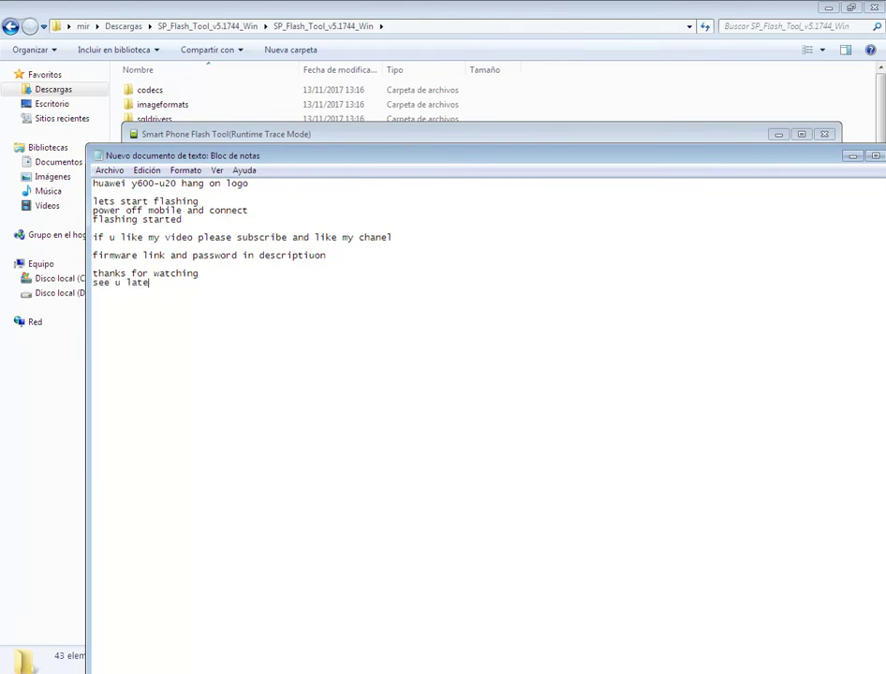